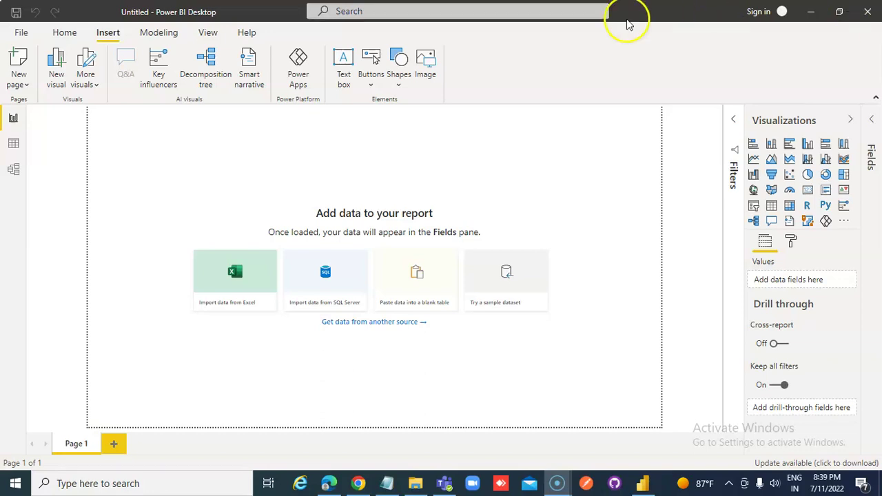
# Insert the PowerBI logo picture from the Desktop onto Page 1 and shrink it slightly.
pyautogui.click(77, 34)
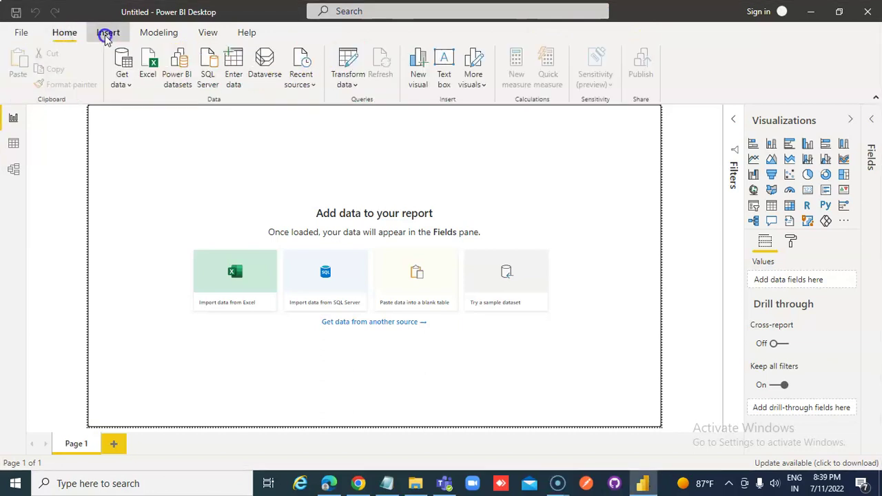
pyautogui.click(107, 35)
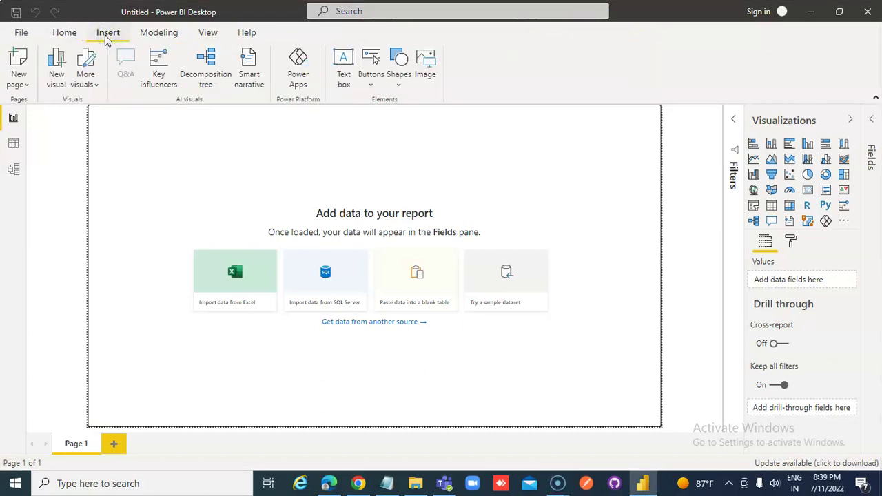
pyautogui.click(428, 72)
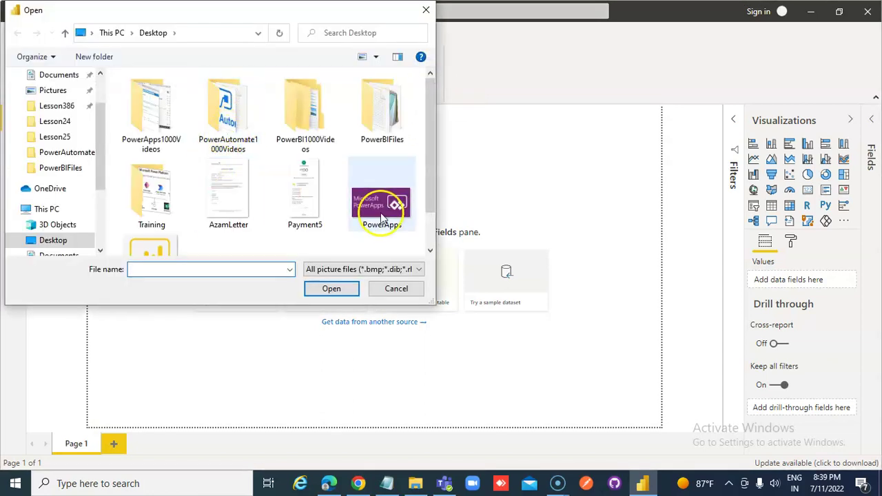
pyautogui.moveTo(429, 176); pyautogui.dragTo(433, 230)
pyautogui.click(151, 224)
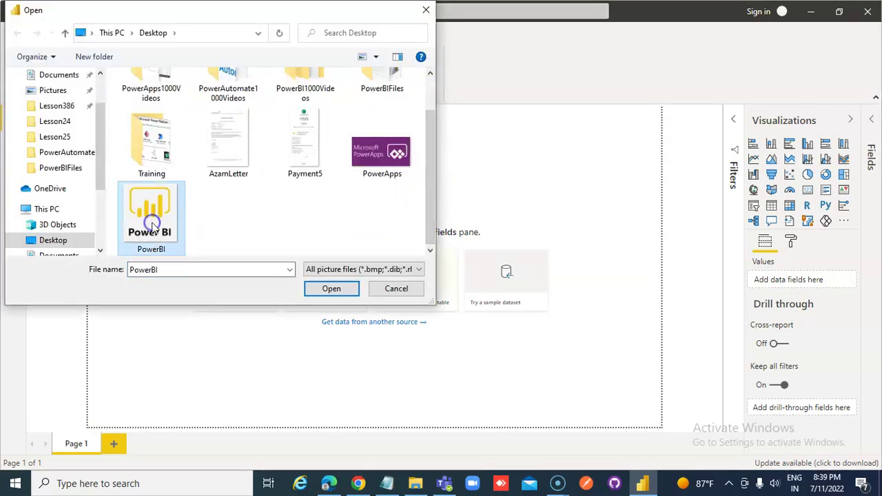
pyautogui.click(331, 288)
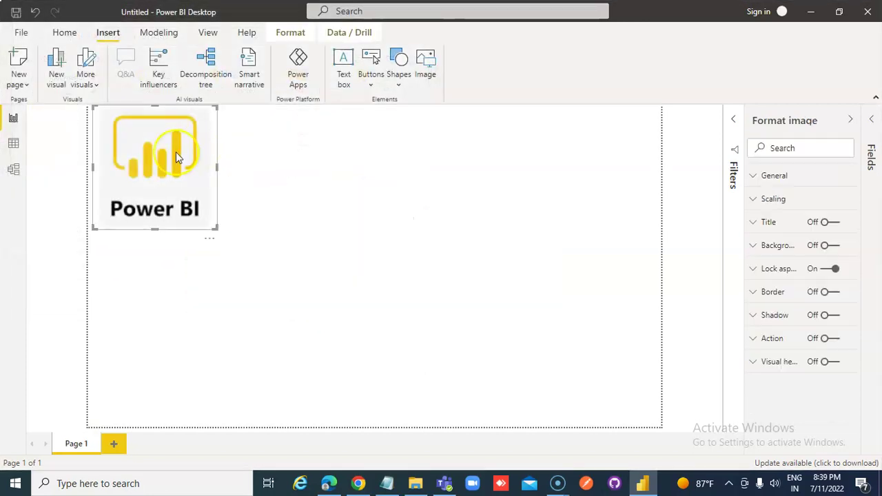
pyautogui.moveTo(215, 229)
pyautogui.mouseDown()
pyautogui.moveTo(269, 288)
pyautogui.moveTo(211, 149)
pyautogui.mouseUp()
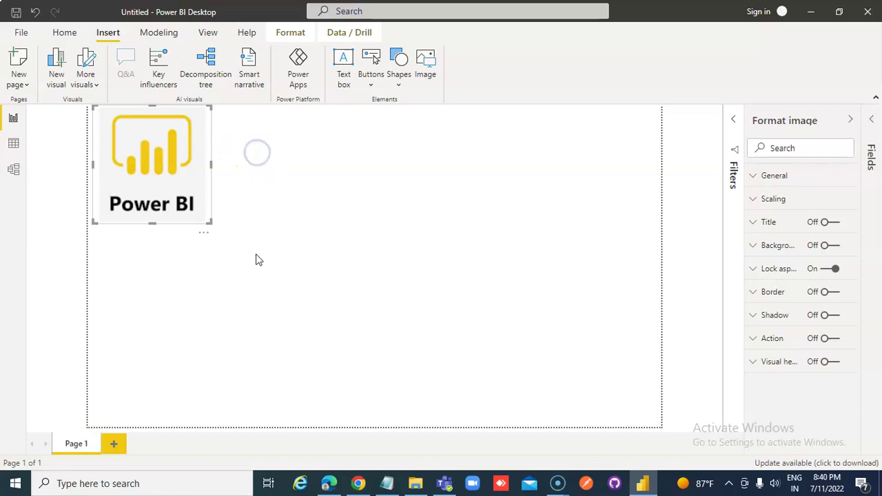
pyautogui.click(273, 324)
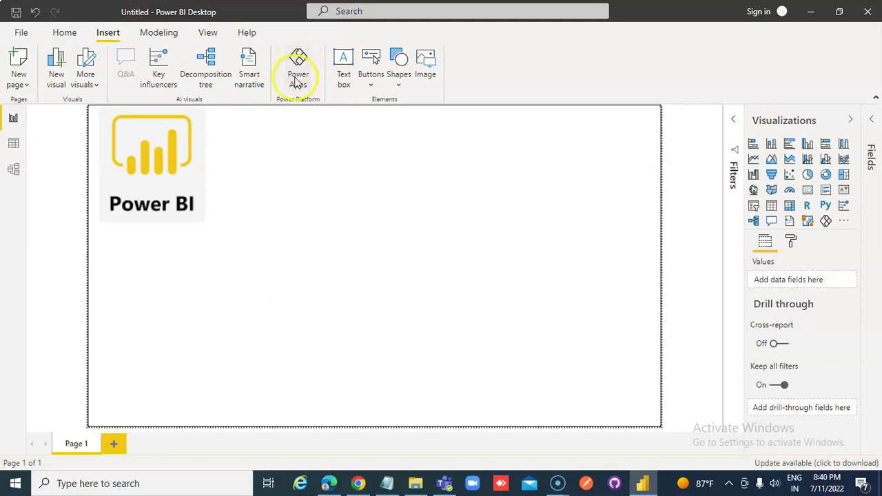
# Add a text box reading 'See your Report below!!!!!' at size 40, widened to one line.
pyautogui.click(346, 82)
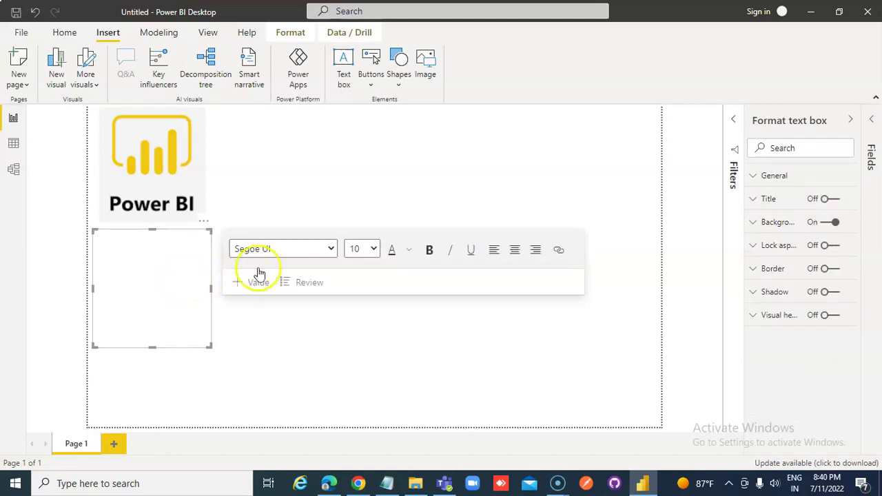
pyautogui.click(137, 273)
pyautogui.write('See your Report below!!!!')
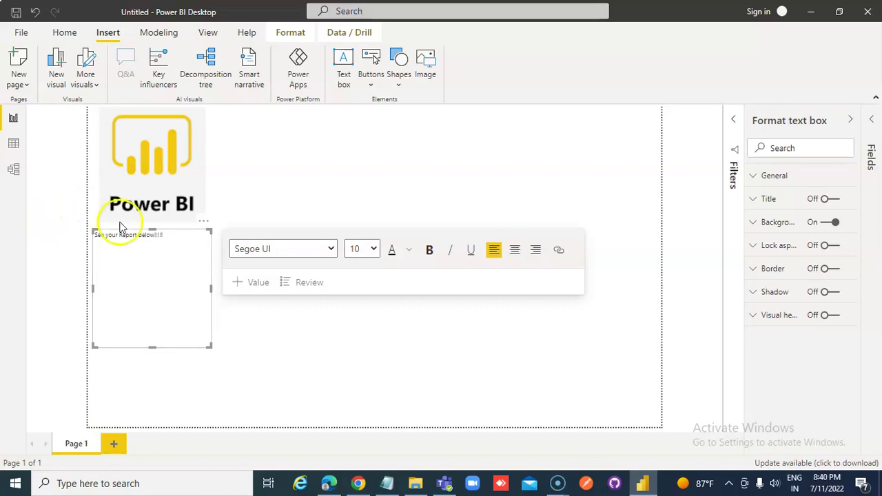
pyautogui.moveTo(186, 234); pyautogui.dragTo(81, 233)
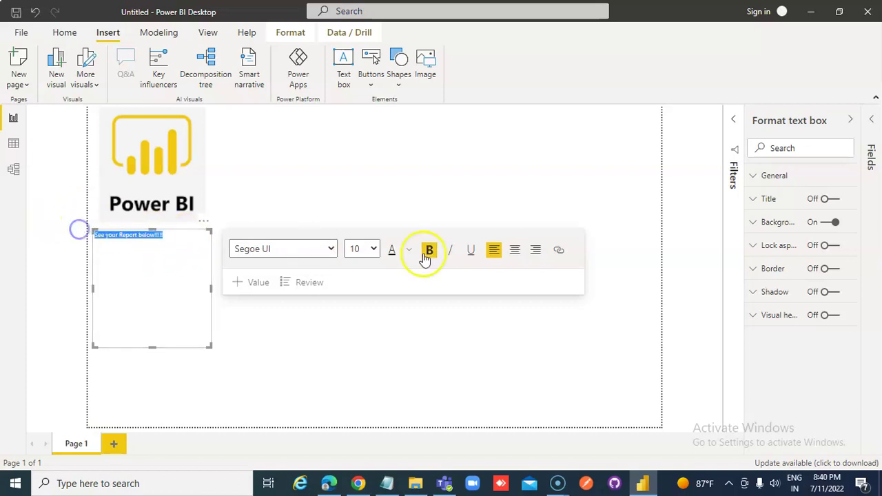
pyautogui.click(373, 249)
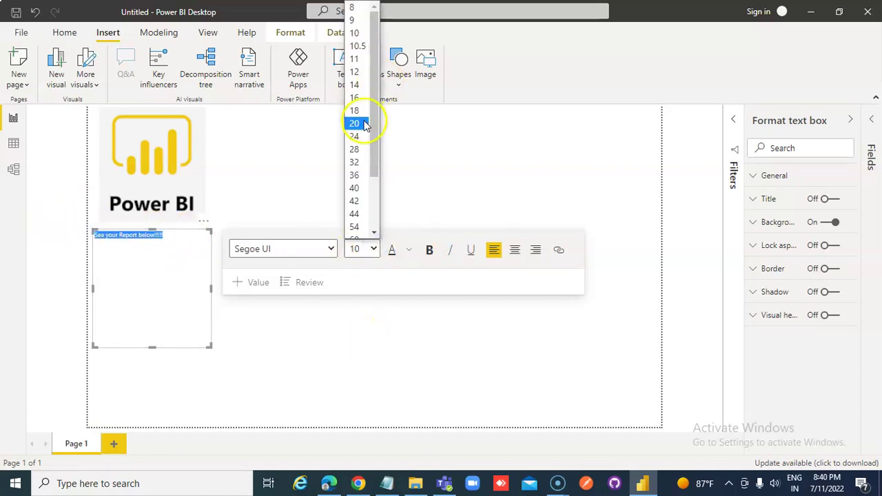
pyautogui.click(355, 188)
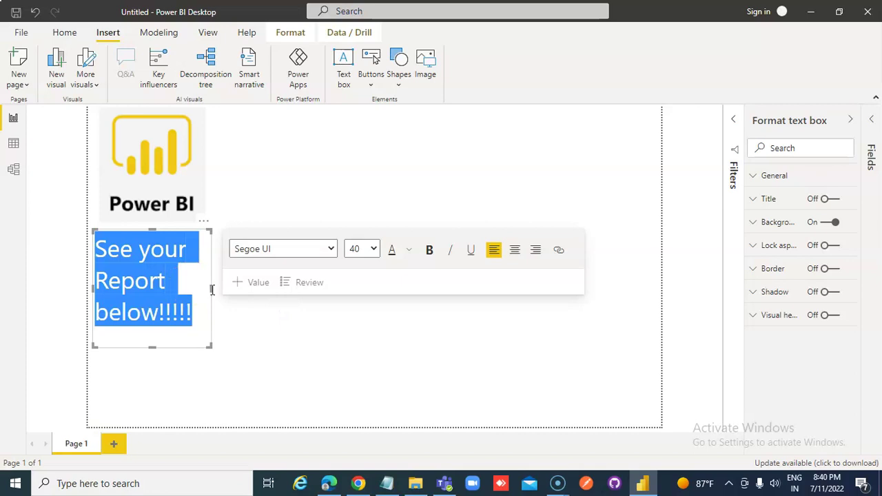
pyautogui.moveTo(211, 347)
pyautogui.mouseDown()
pyautogui.moveTo(562, 294)
pyautogui.moveTo(573, 280)
pyautogui.mouseUp()
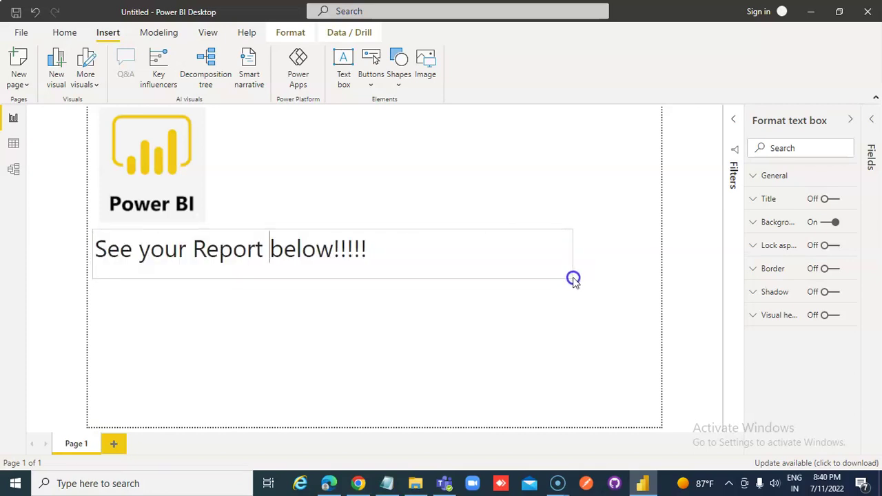
# Make the heading text bold and deselect the text box.
pyautogui.moveTo(417, 248); pyautogui.dragTo(65, 249)
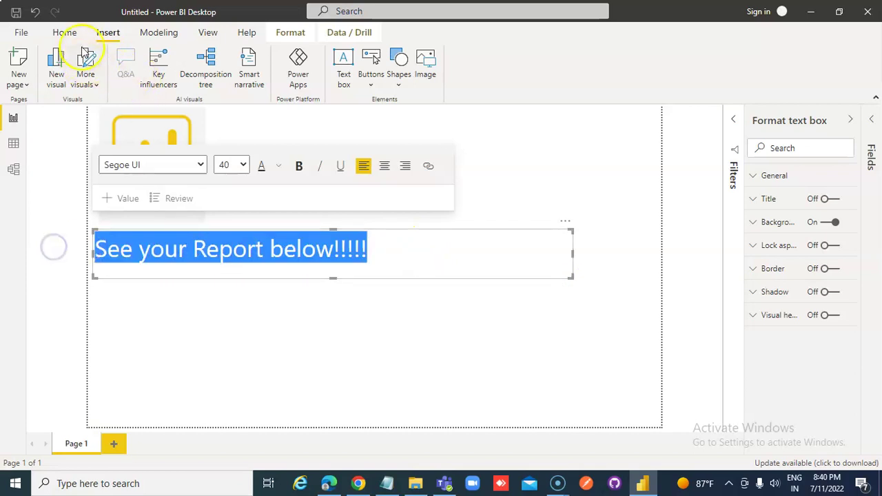
pyautogui.click(63, 33)
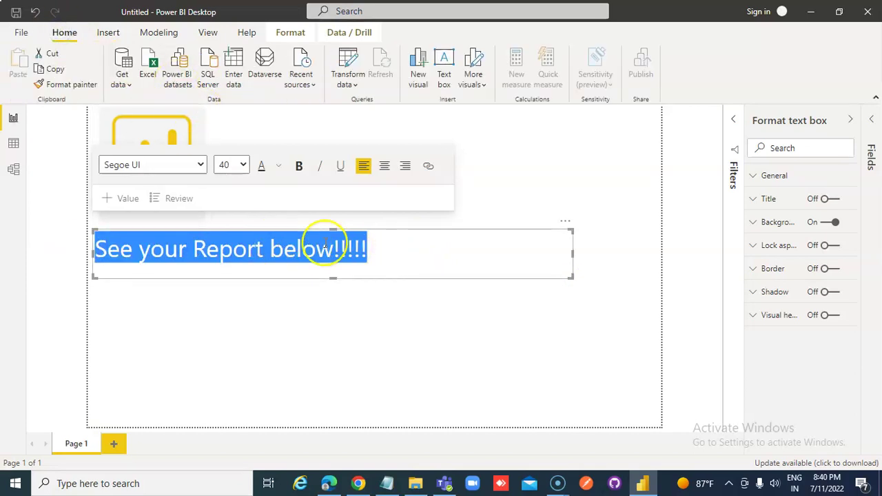
pyautogui.click(299, 167)
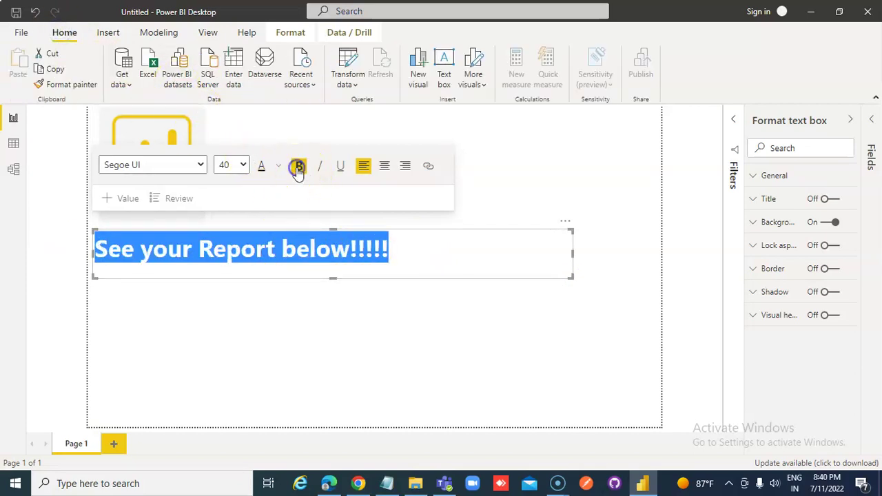
pyautogui.click(394, 252)
pyautogui.click(490, 169)
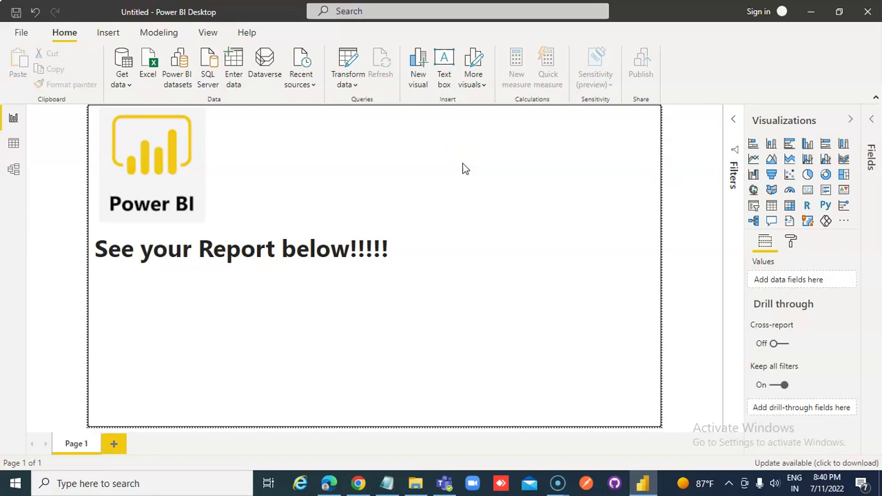
# Add a narrow blue down arrow under the heading and move the logo toward the page centre.
pyautogui.click(193, 312)
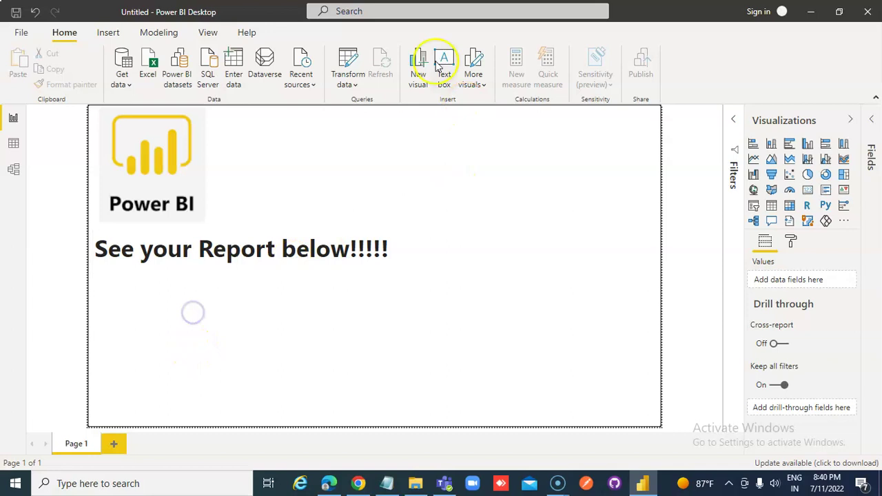
pyautogui.click(110, 32)
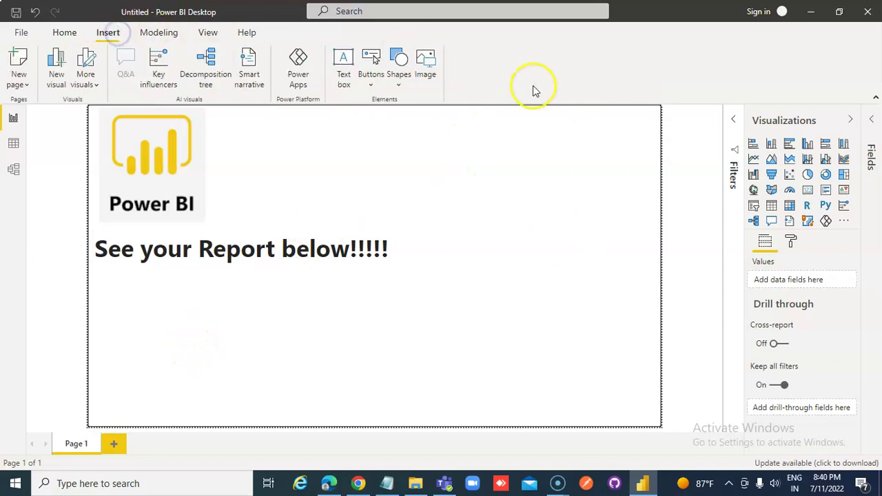
pyautogui.click(400, 83)
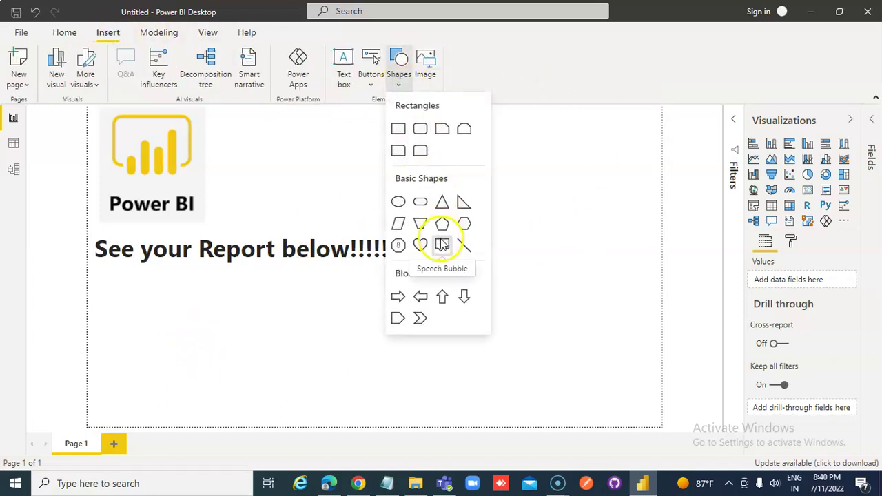
pyautogui.click(468, 302)
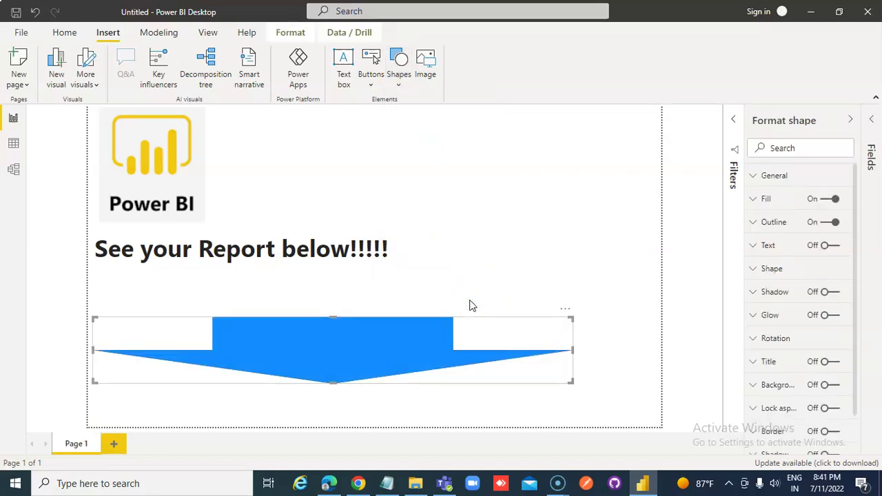
pyautogui.moveTo(572, 382); pyautogui.dragTo(147, 395)
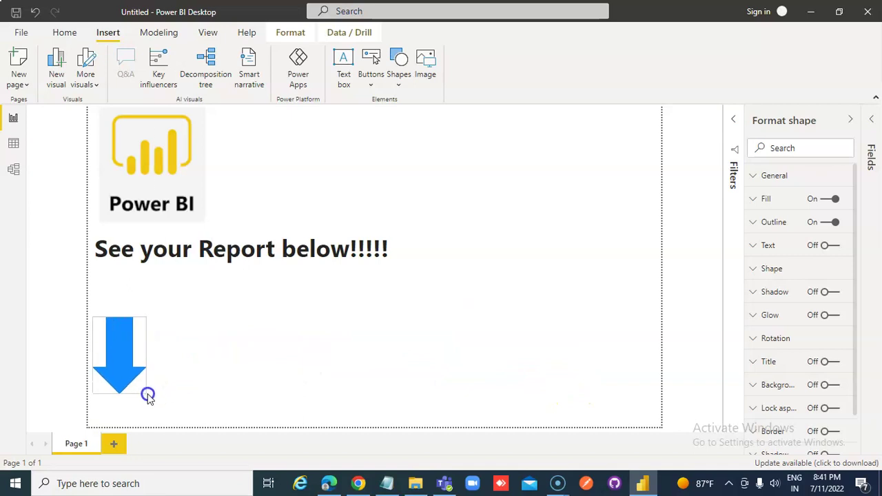
pyautogui.moveTo(128, 365)
pyautogui.mouseDown()
pyautogui.moveTo(142, 319)
pyautogui.moveTo(270, 310)
pyautogui.mouseUp()
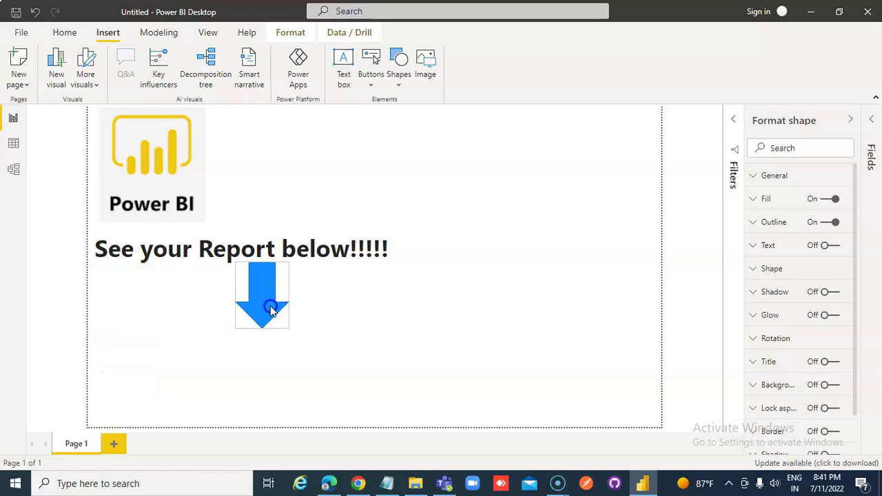
pyautogui.moveTo(175, 164); pyautogui.dragTo(377, 169)
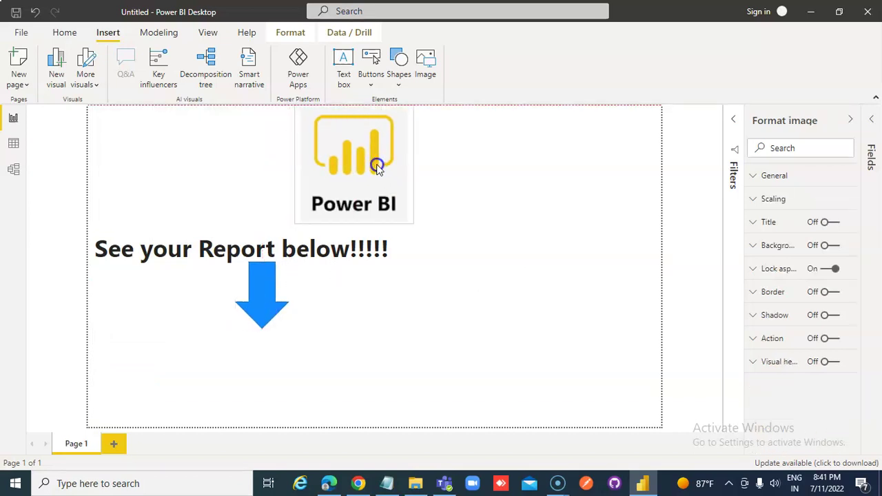
# Resize and reposition the title box so the heading sits centred on one line under the logo.
pyautogui.click(256, 237)
pyautogui.moveTo(231, 249); pyautogui.dragTo(364, 266)
pyautogui.click(378, 271)
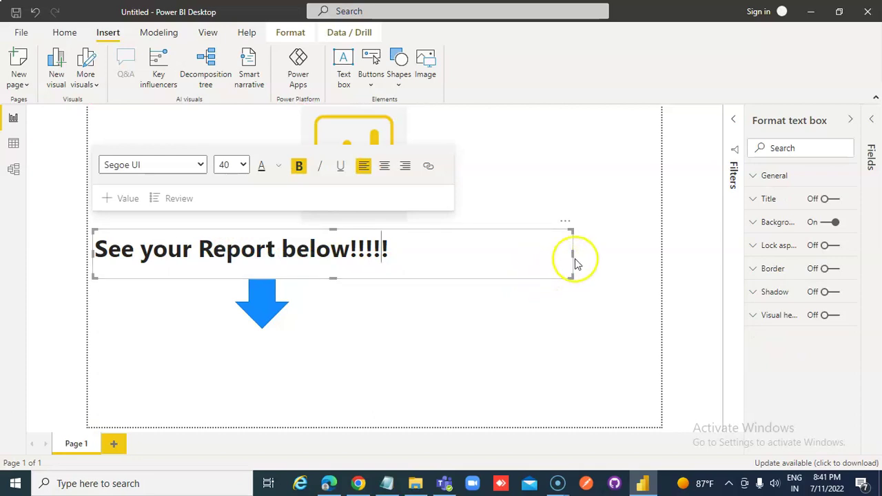
pyautogui.moveTo(573, 255); pyautogui.dragTo(404, 253)
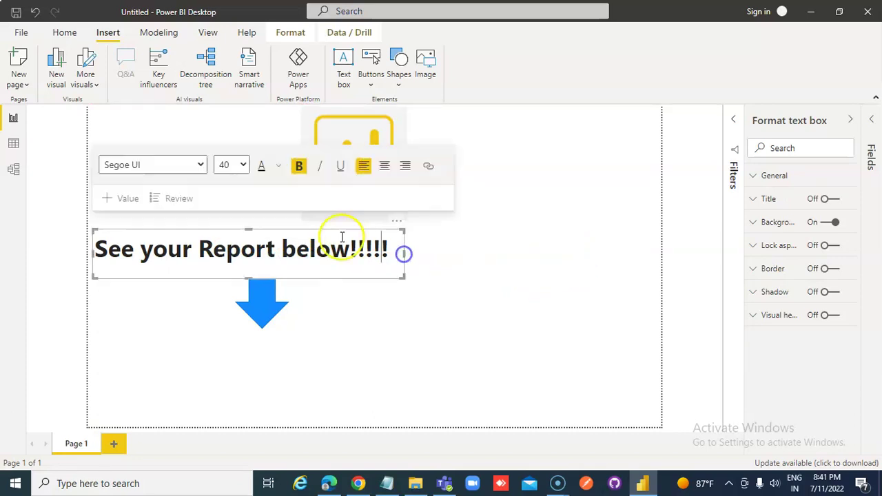
pyautogui.click(387, 270)
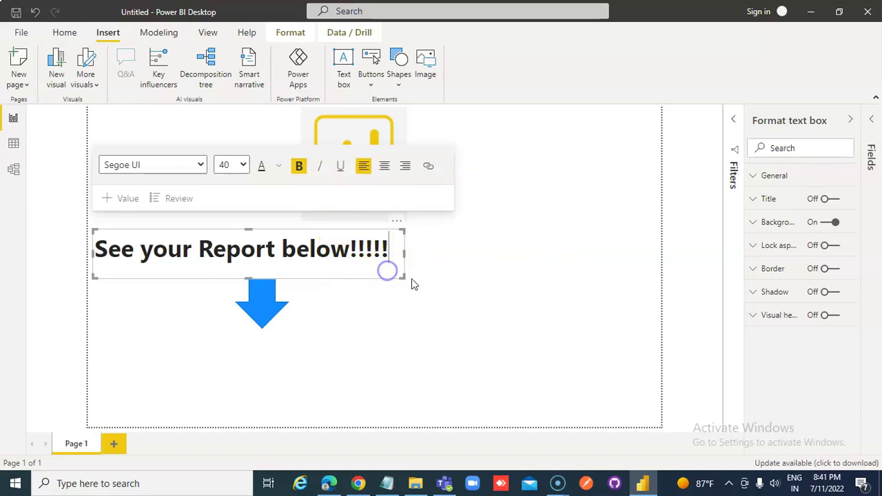
pyautogui.moveTo(403, 277); pyautogui.dragTo(477, 273)
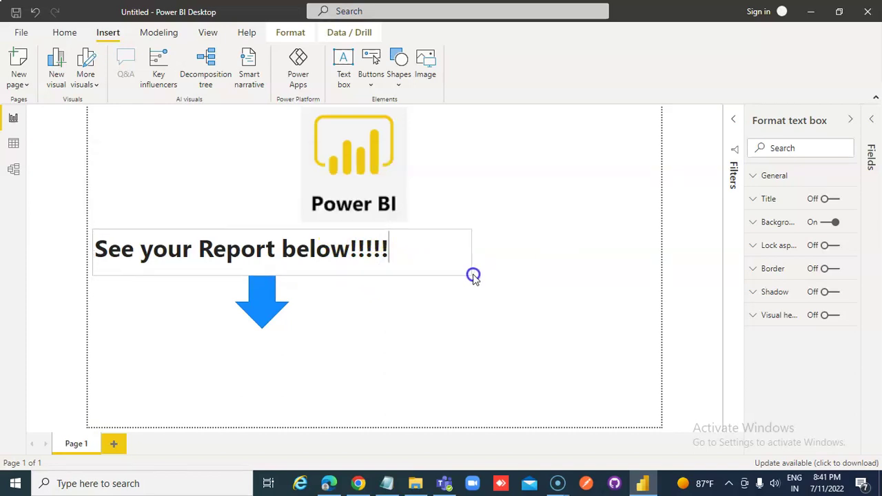
pyautogui.click(115, 254)
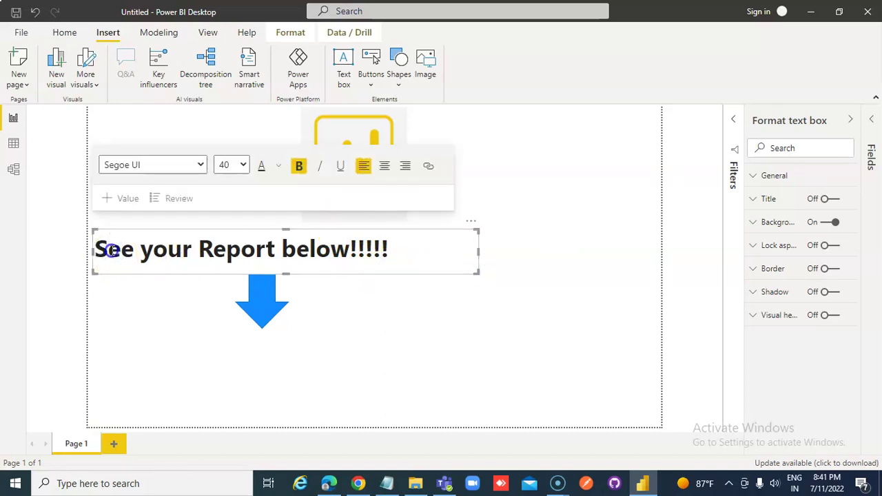
pyautogui.moveTo(94, 252); pyautogui.dragTo(235, 256)
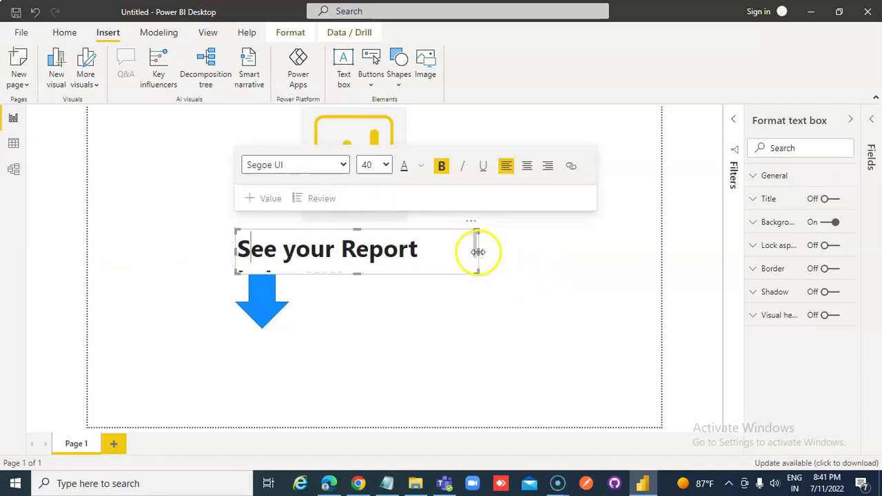
pyautogui.moveTo(482, 250); pyautogui.dragTo(557, 254)
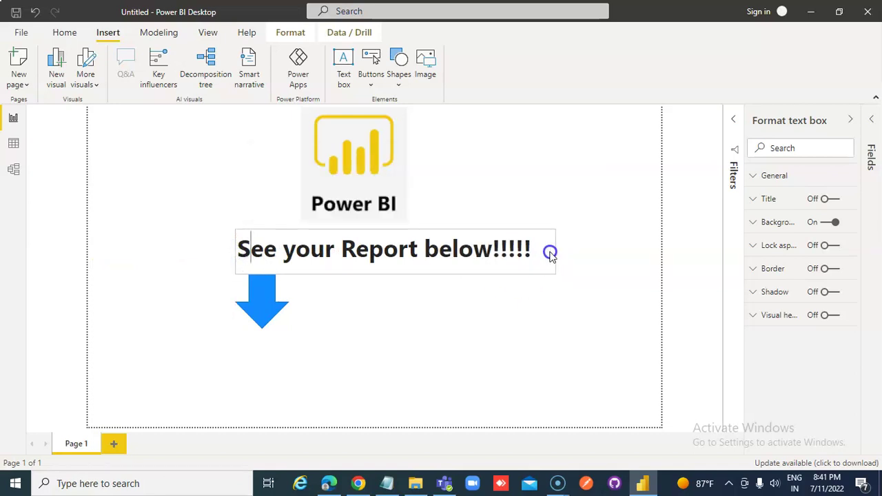
pyautogui.moveTo(235, 253); pyautogui.dragTo(223, 254)
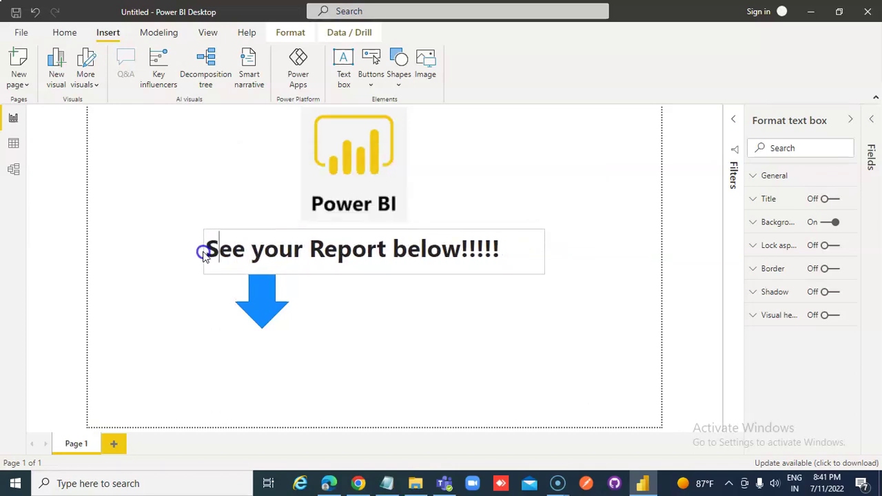
pyautogui.moveTo(223, 254); pyautogui.dragTo(201, 252)
# Move the blue down arrow to sit centred beneath the title.
pyautogui.click(246, 295)
pyautogui.moveTo(277, 292); pyautogui.dragTo(370, 299)
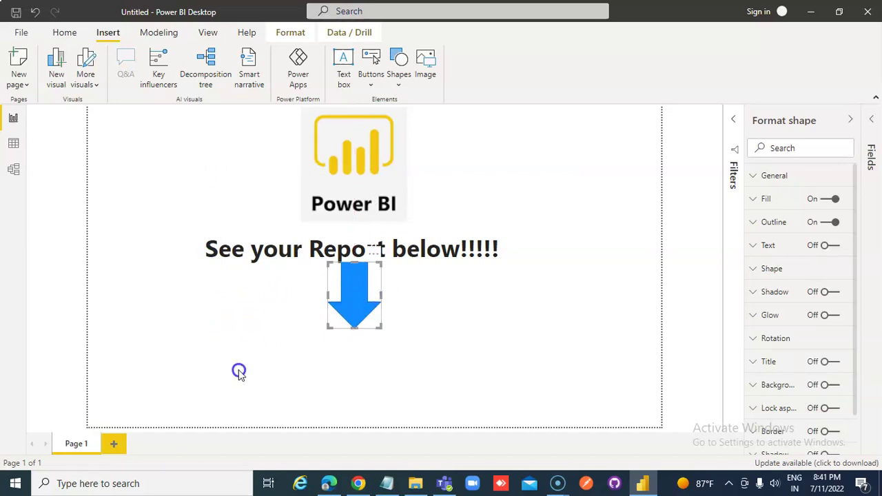
pyautogui.click(462, 275)
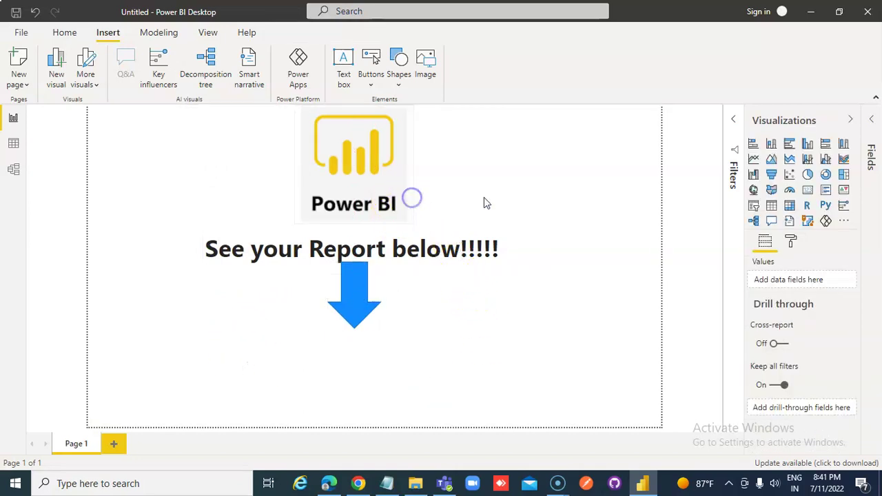
pyautogui.click(389, 200)
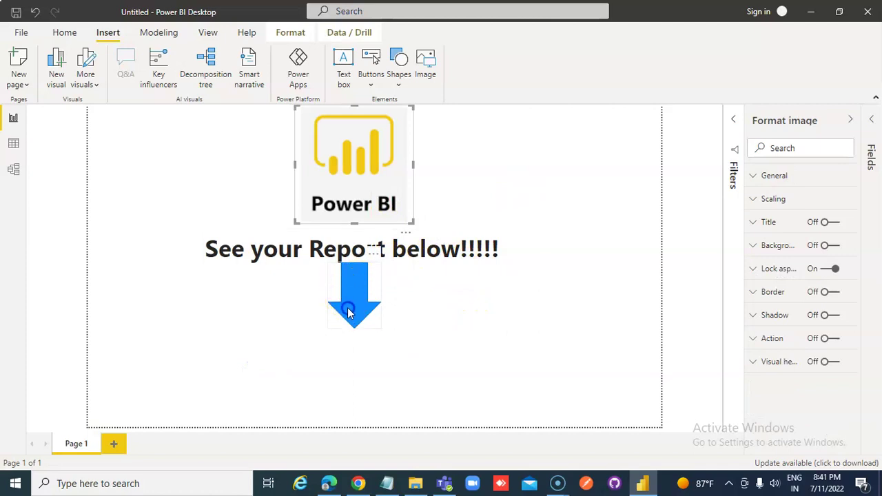
pyautogui.click(348, 312)
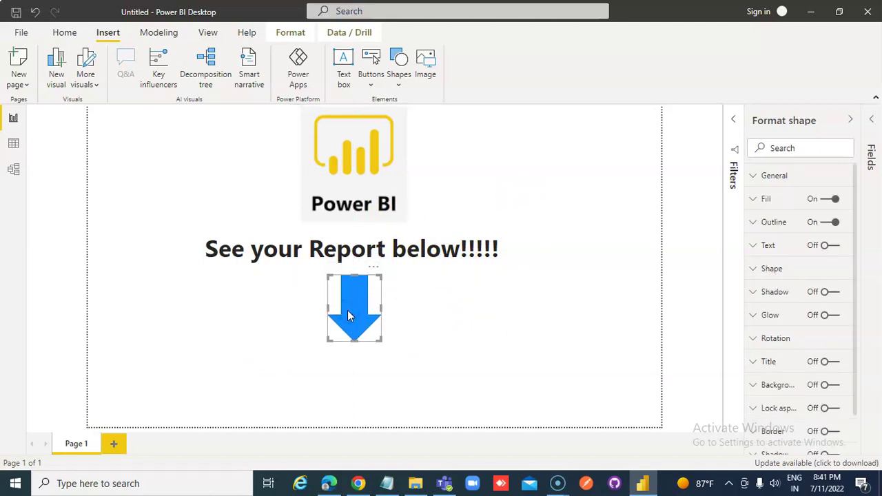
pyautogui.click(400, 392)
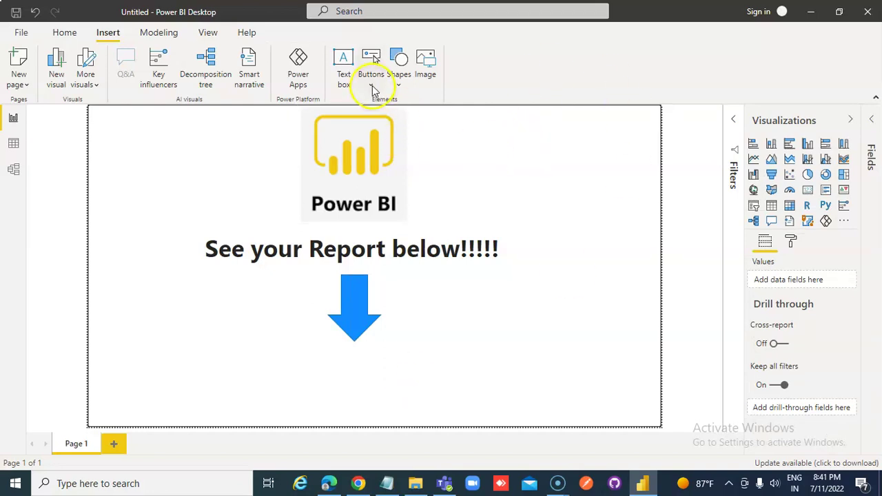
# Insert a Help button, enlarge it, and place it in the page's top-right corner.
pyautogui.click(372, 86)
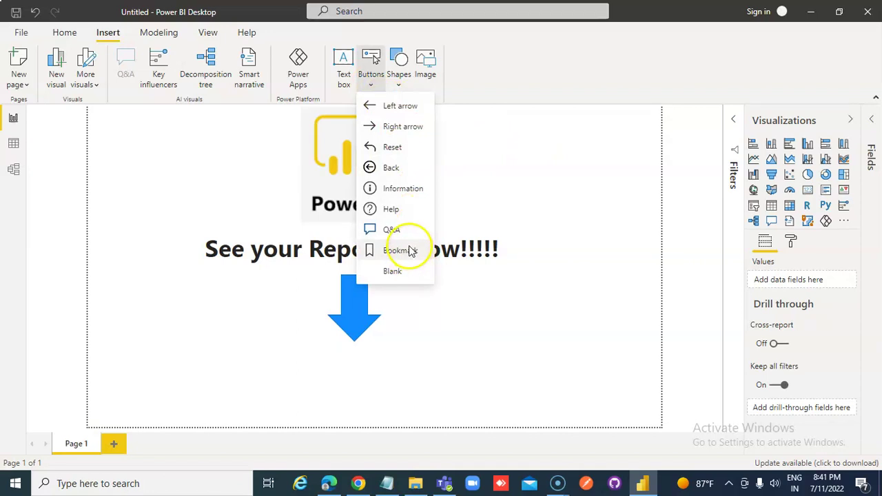
pyautogui.click(380, 214)
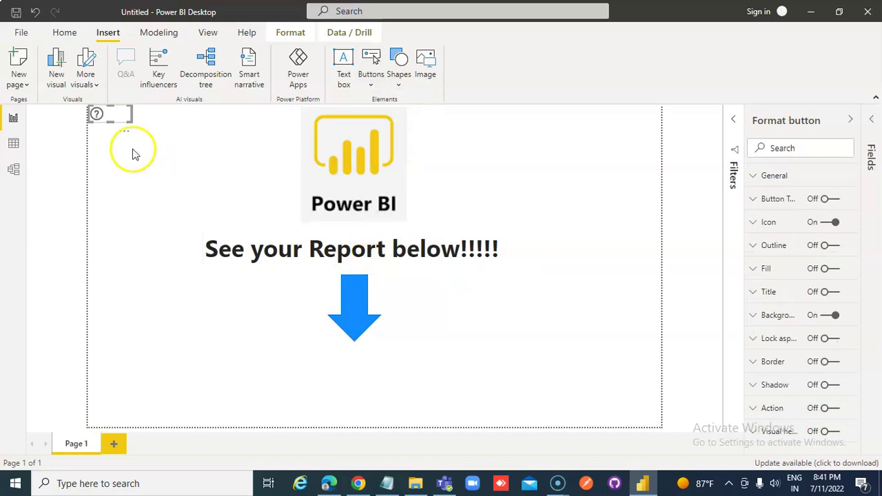
pyautogui.moveTo(130, 121); pyautogui.dragTo(161, 184)
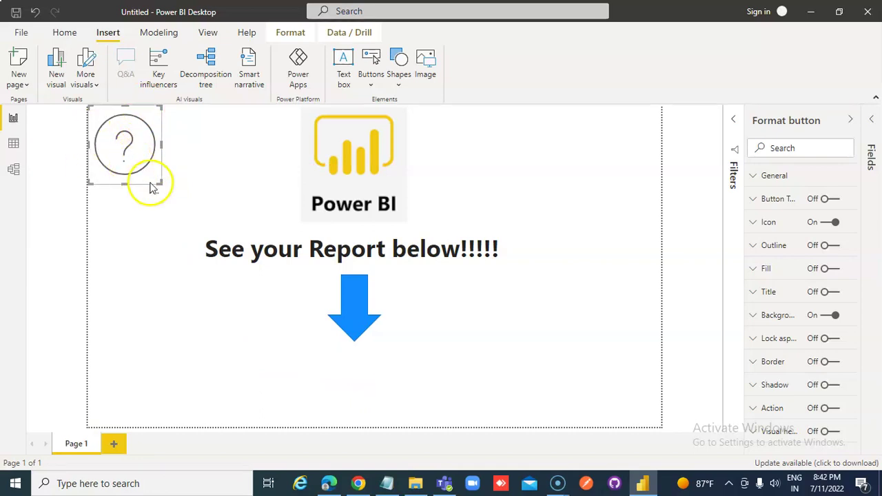
pyautogui.moveTo(152, 182)
pyautogui.mouseDown()
pyautogui.moveTo(388, 444)
pyautogui.moveTo(379, 428)
pyautogui.moveTo(651, 180)
pyautogui.mouseUp()
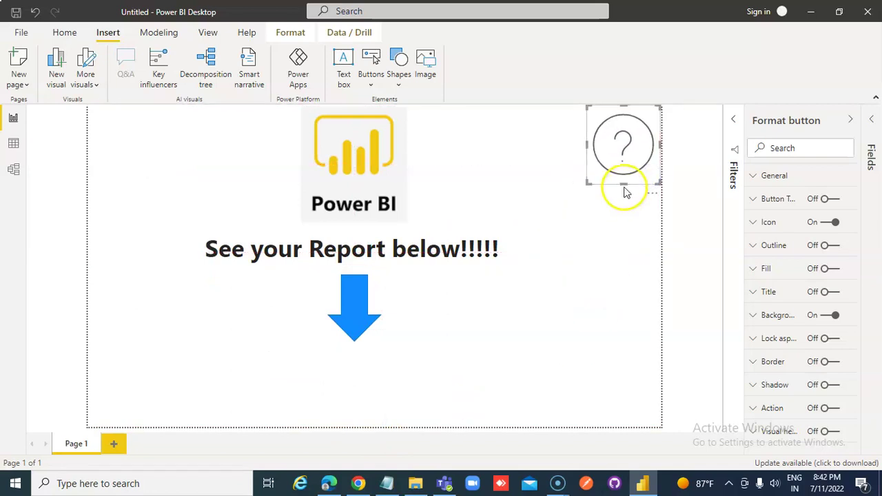
pyautogui.click(602, 248)
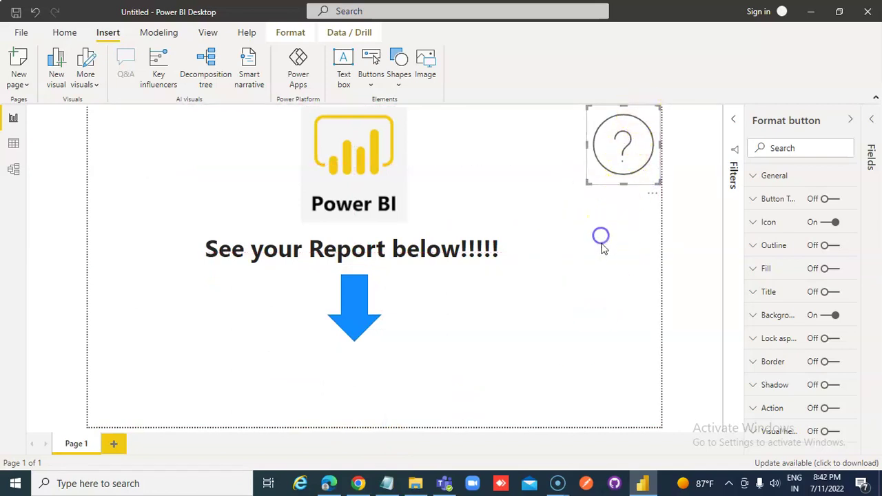
pyautogui.click(609, 307)
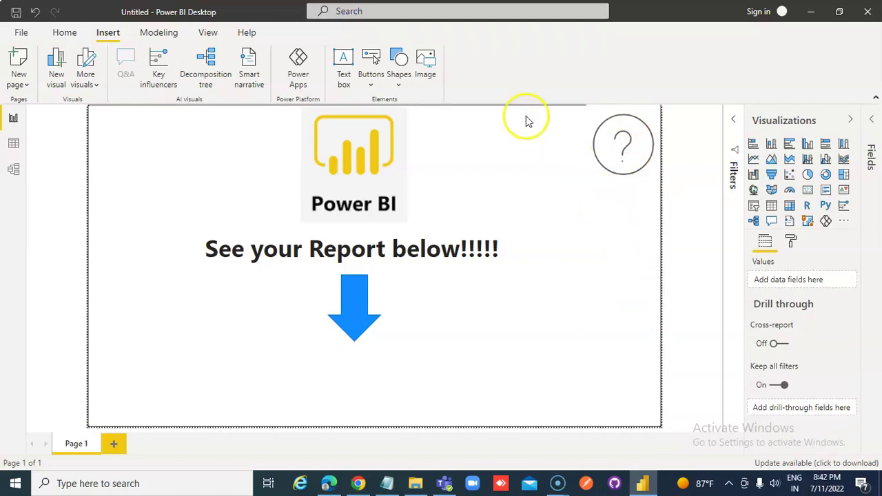
pyautogui.click(623, 146)
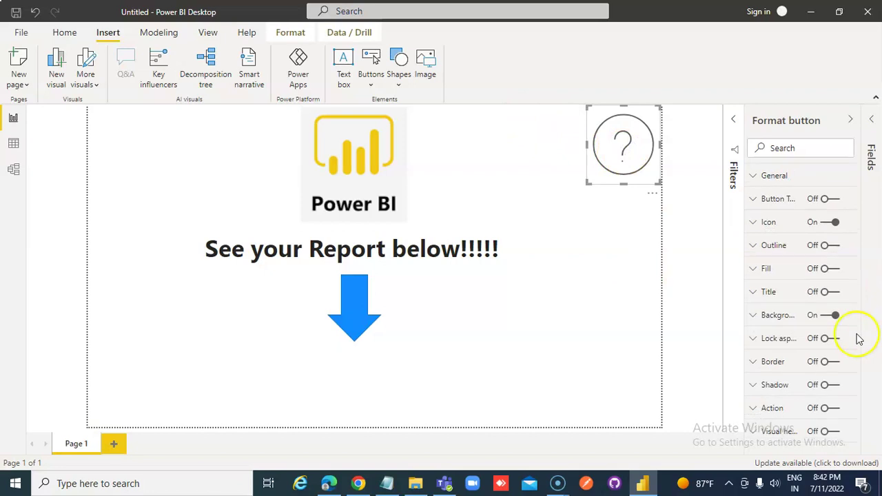
pyautogui.click(755, 411)
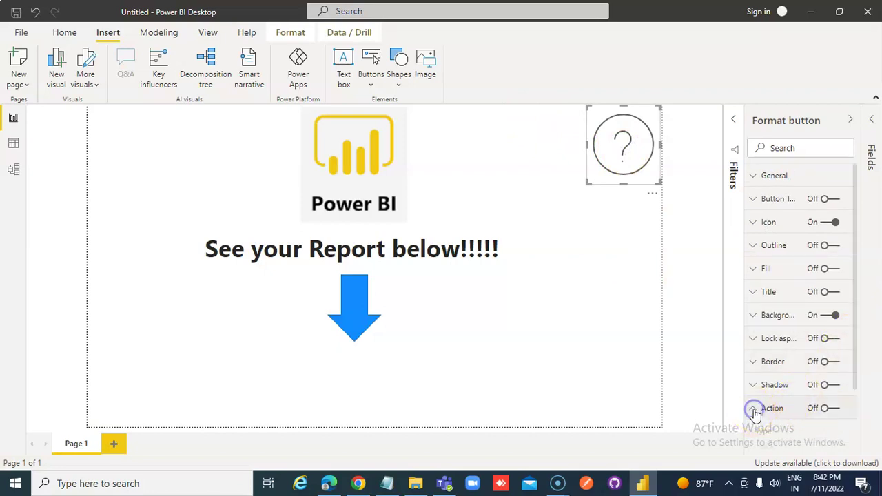
pyautogui.click(648, 353)
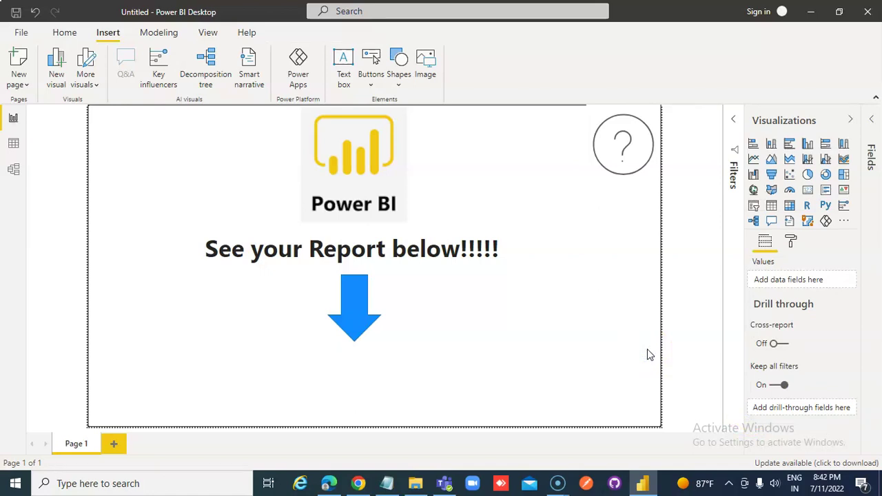